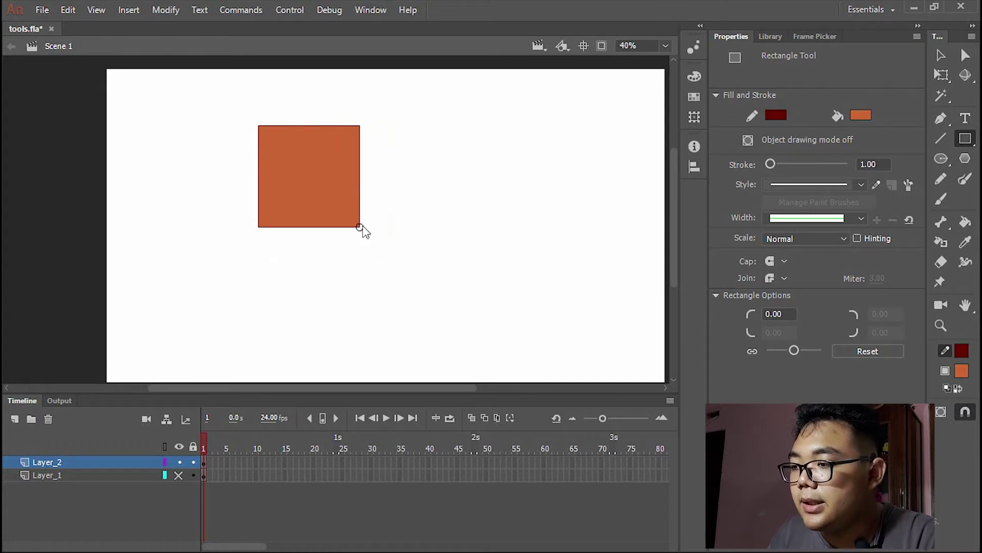
Undo the existing square and draw a wide orange rectangle and a square below it with the Rectangle Tool
key("ctrl+z")
left_click(969, 139)
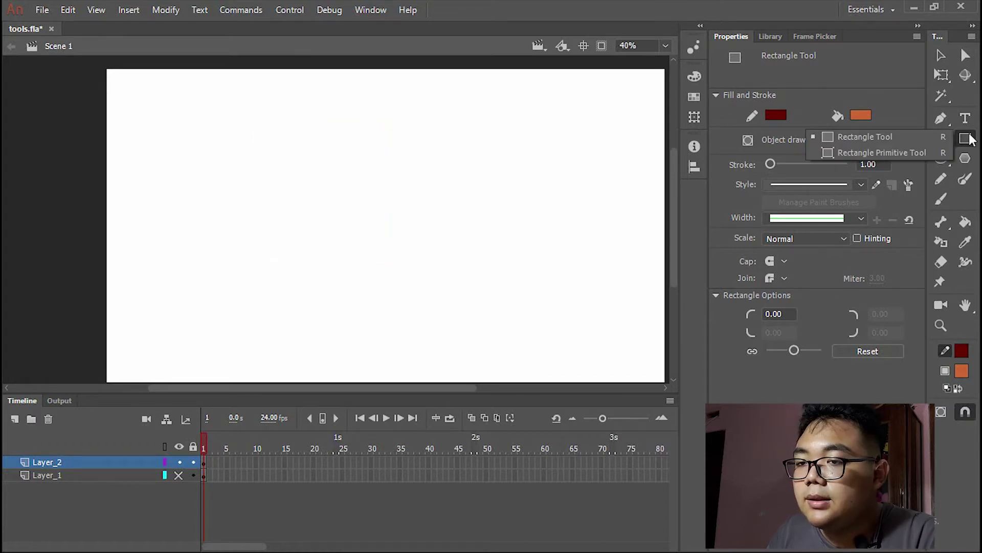
left_click(878, 138)
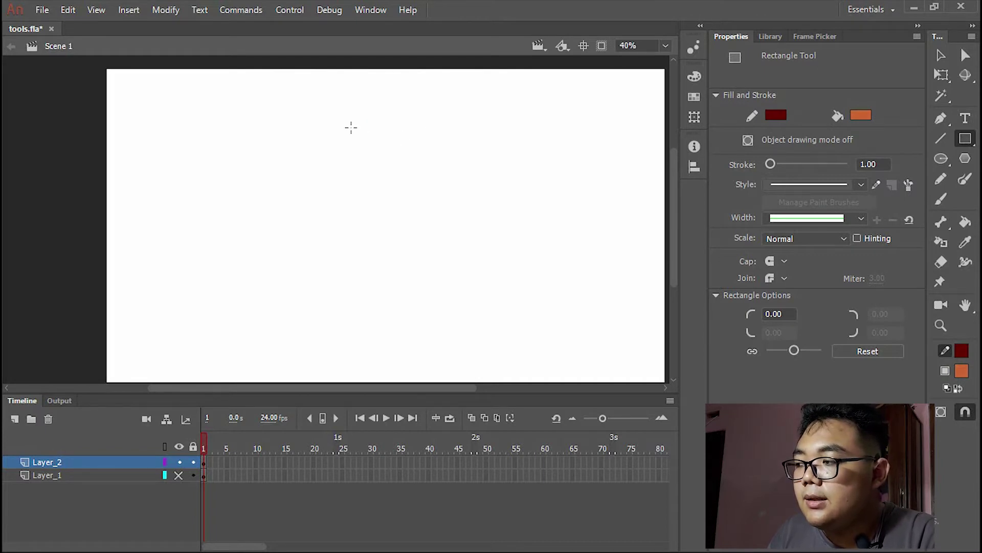
mouse_move(351, 127)
left_mouse_down()
mouse_move(456, 184)
mouse_move(496, 157)
mouse_move(520, 191)
mouse_move(493, 185)
left_mouse_up()
mouse_move(418, 250)
left_mouse_down()
mouse_move(401, 213)
mouse_move(415, 198)
mouse_move(412, 217)
mouse_move(460, 231)
mouse_move(482, 253)
mouse_move(509, 121)
mouse_move(518, 288)
left_mouse_up()
mouse_move(520, 240)
left_mouse_down()
mouse_move(512, 229)
mouse_move(509, 240)
mouse_move(483, 237)
mouse_move(507, 231)
mouse_move(500, 237)
mouse_move(520, 248)
mouse_move(492, 238)
mouse_move(511, 244)
mouse_move(499, 247)
mouse_move(508, 252)
left_mouse_up()
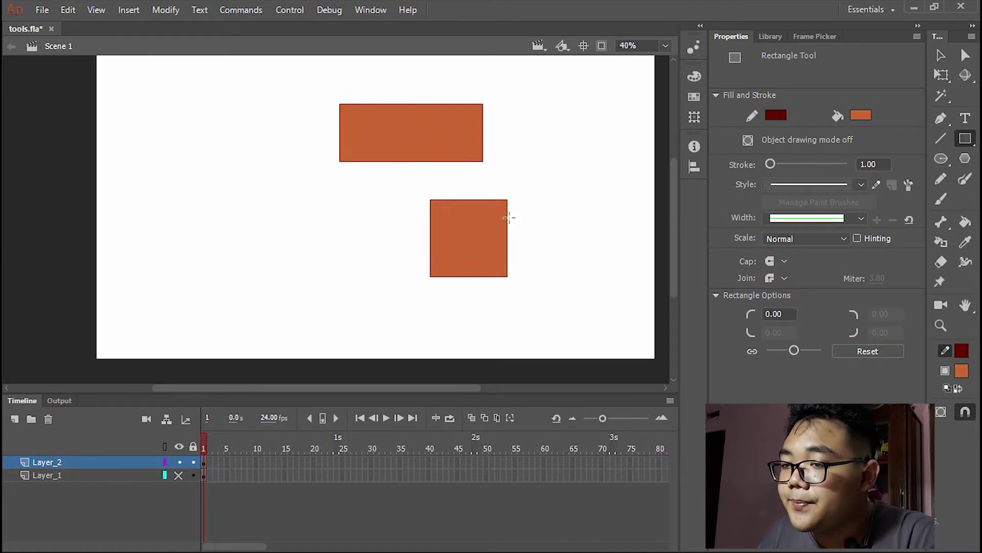
Draw a square-cornered rectangle about 507 by 245 px beside the square with the Rectangle Primitive Tool
left_click(965, 138)
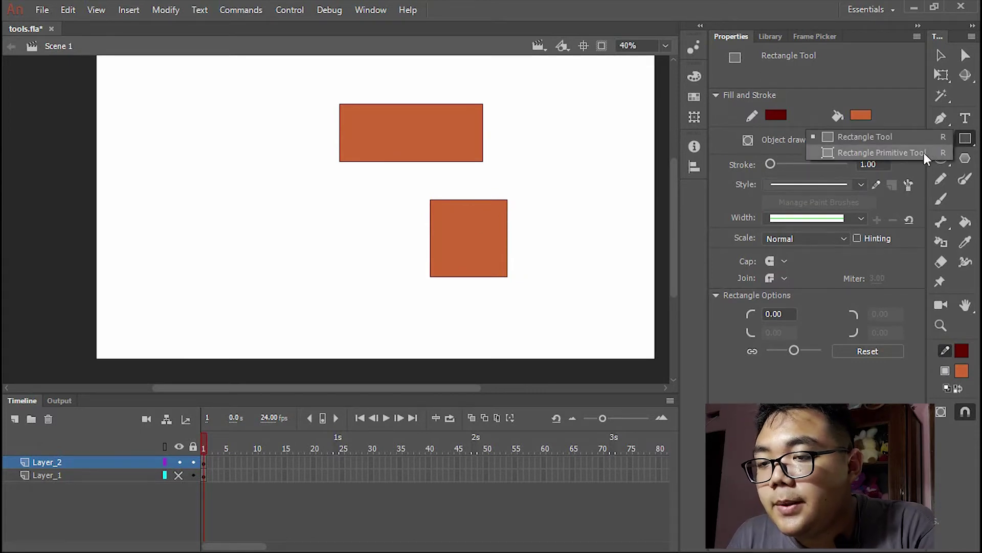
left_click(924, 152)
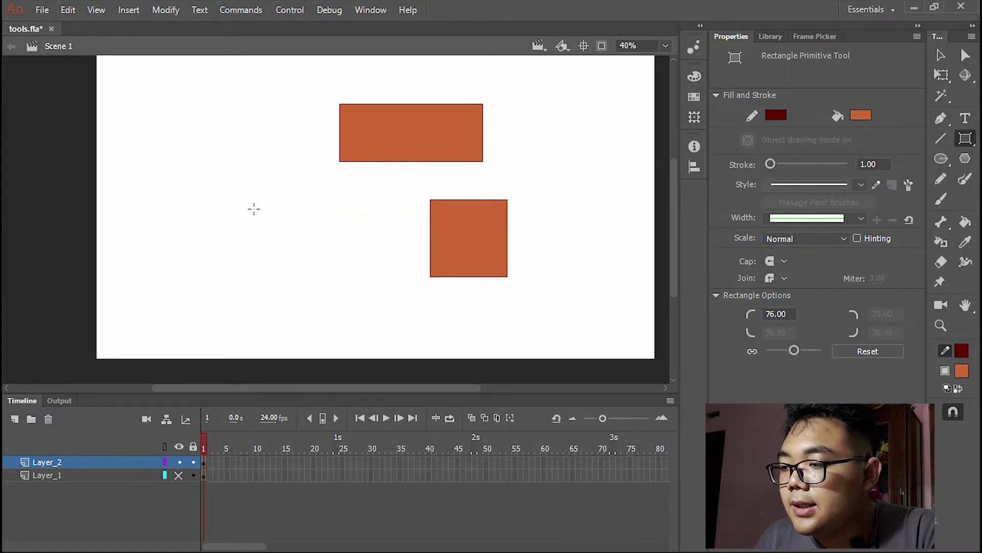
left_click_drag(289, 190, 367, 274)
key("ctrl+z")
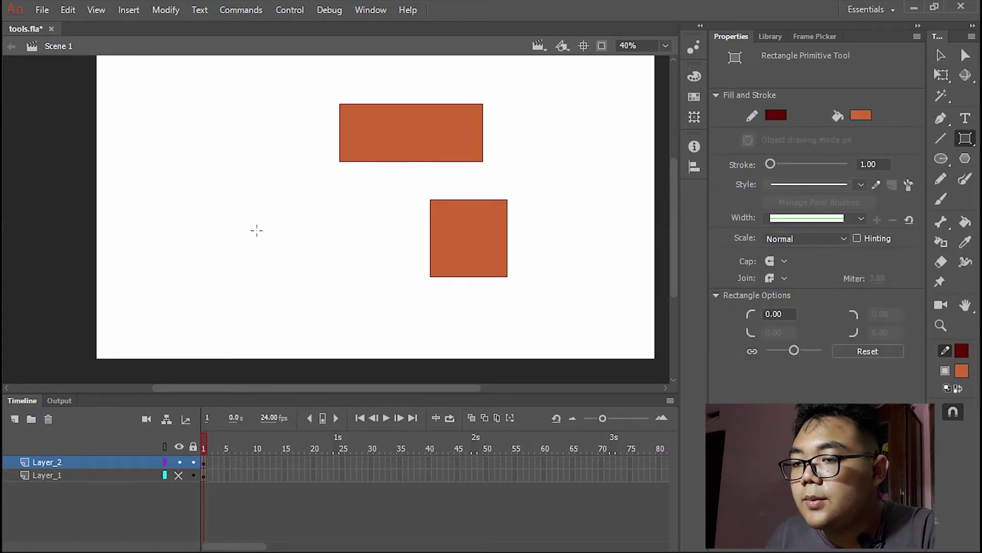
mouse_move(238, 183)
left_mouse_down()
mouse_move(307, 250)
mouse_move(320, 228)
mouse_move(331, 252)
mouse_move(319, 258)
mouse_move(386, 254)
left_mouse_up()
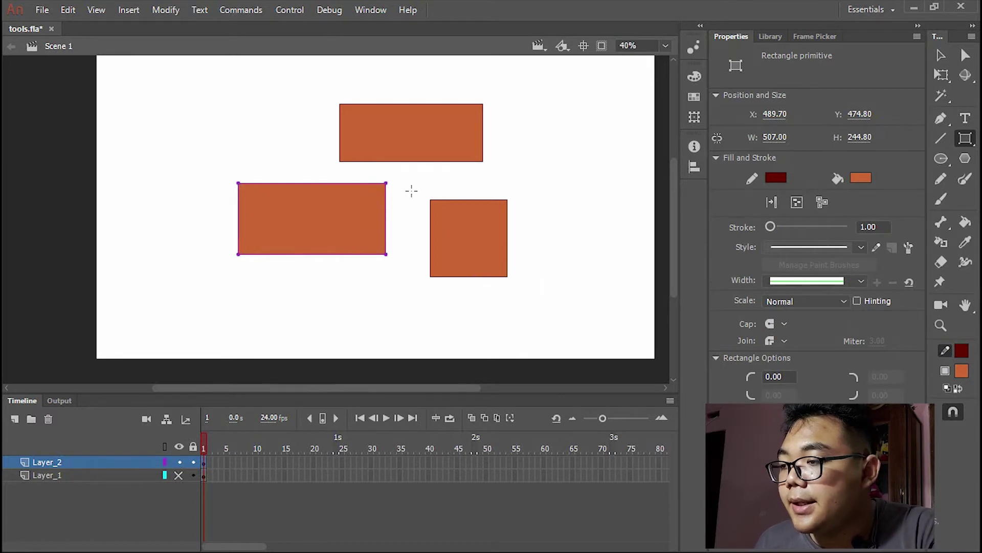
Round all corners of the rectangle primitive to a radius of about 69 by pulling in its corner point
key("v")
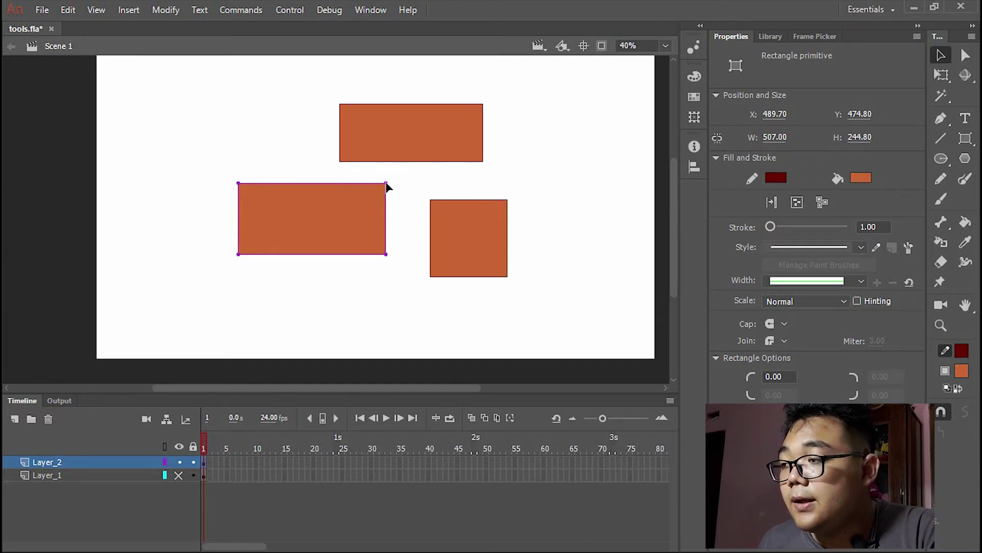
left_click_drag(387, 186, 367, 218)
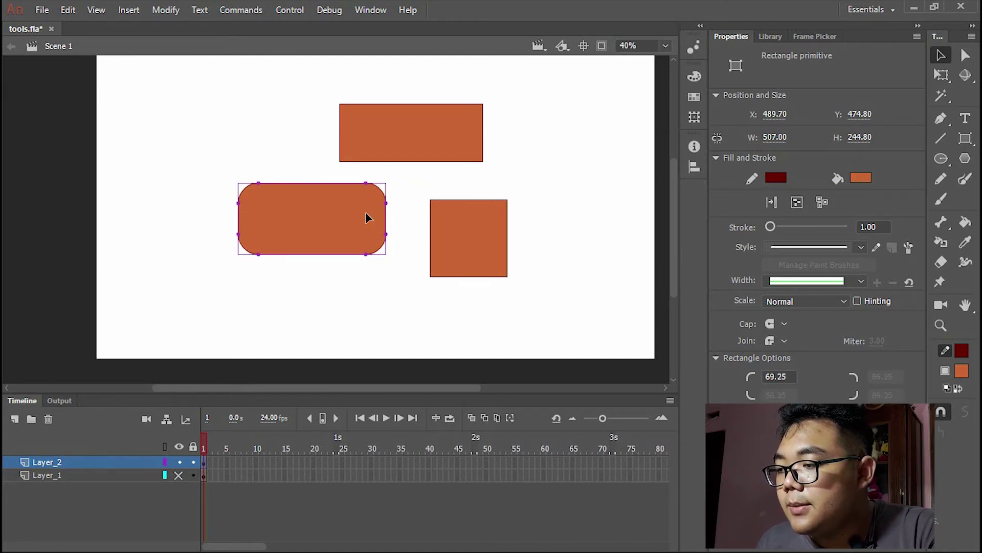
left_click(409, 201)
left_click(362, 218)
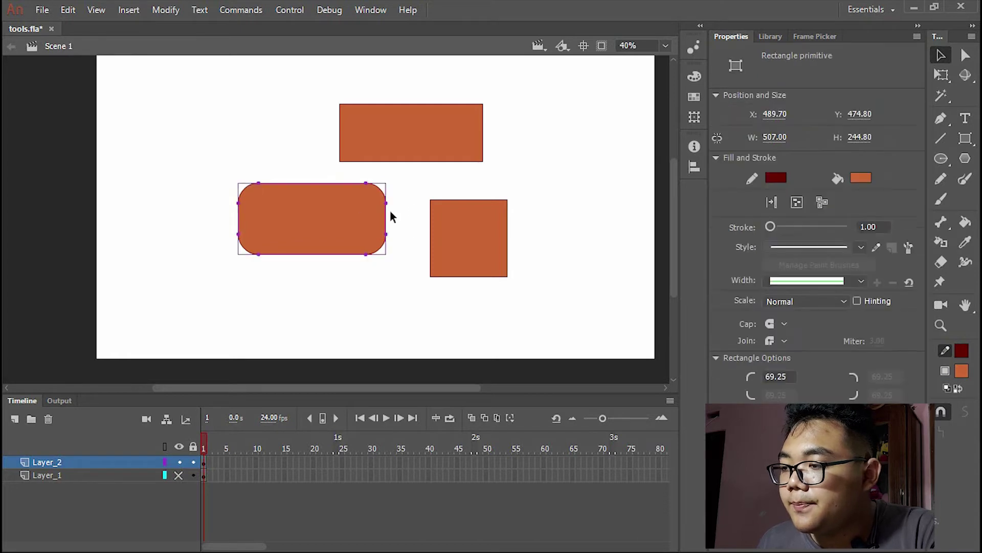
Widen the rounded rectangle to about 611 px with Free Transform
left_click(390, 214)
left_click(348, 222)
key("q")
left_click_drag(386, 217, 316, 227)
left_click(383, 283)
left_click(372, 282)
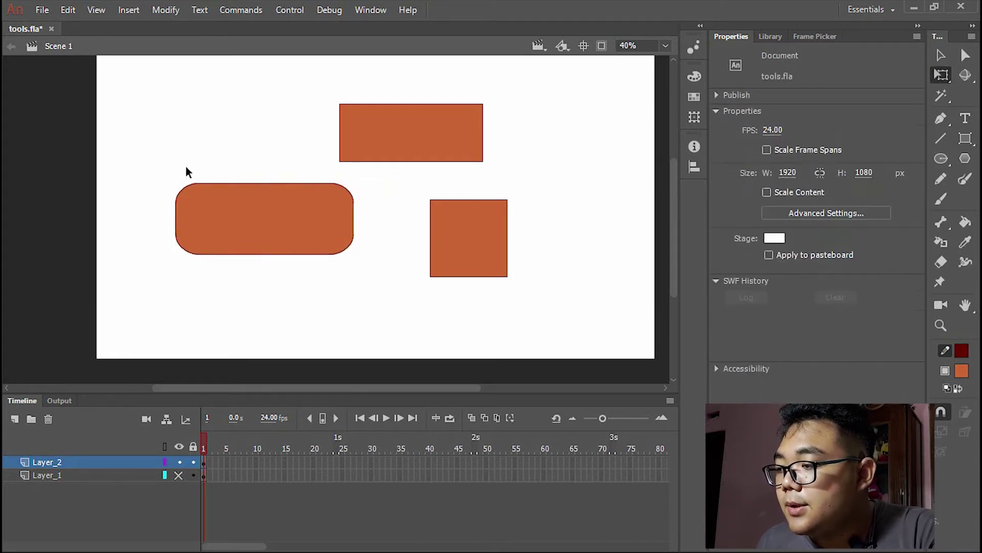
Move the rounded rectangle slightly lower on the stage and deselect it
left_click(330, 227)
left_click(358, 218)
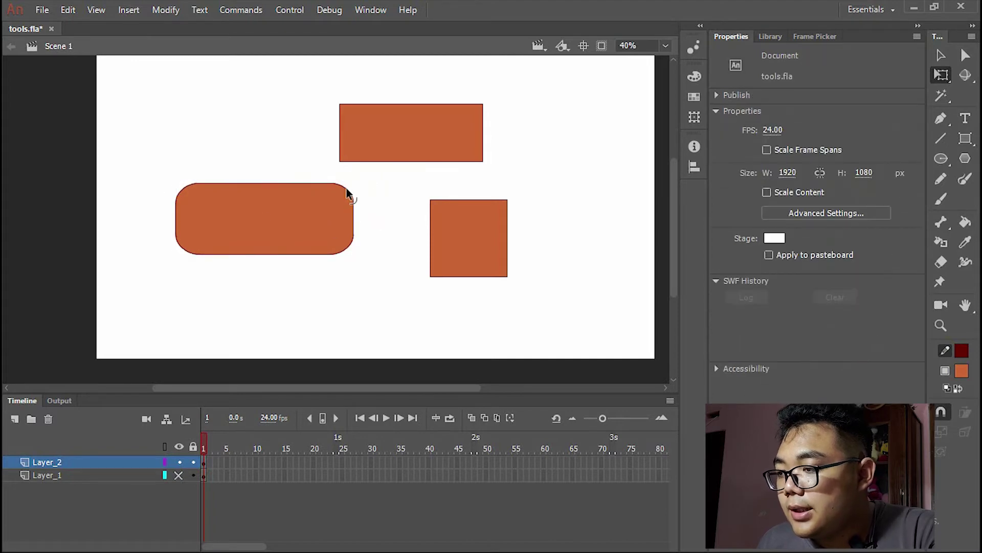
left_click_drag(178, 195, 164, 180)
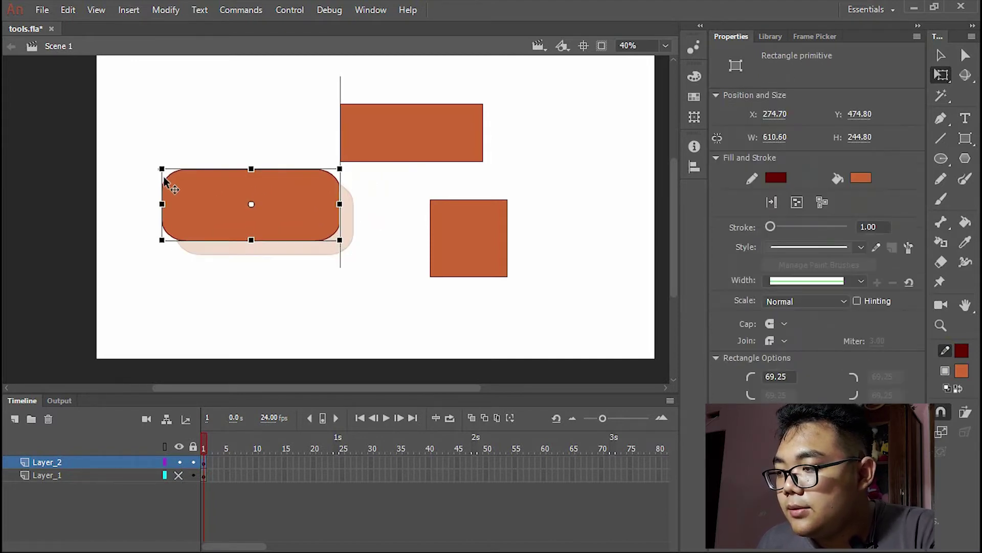
left_click(365, 251)
left_click_drag(315, 221, 332, 266)
key("Escape")
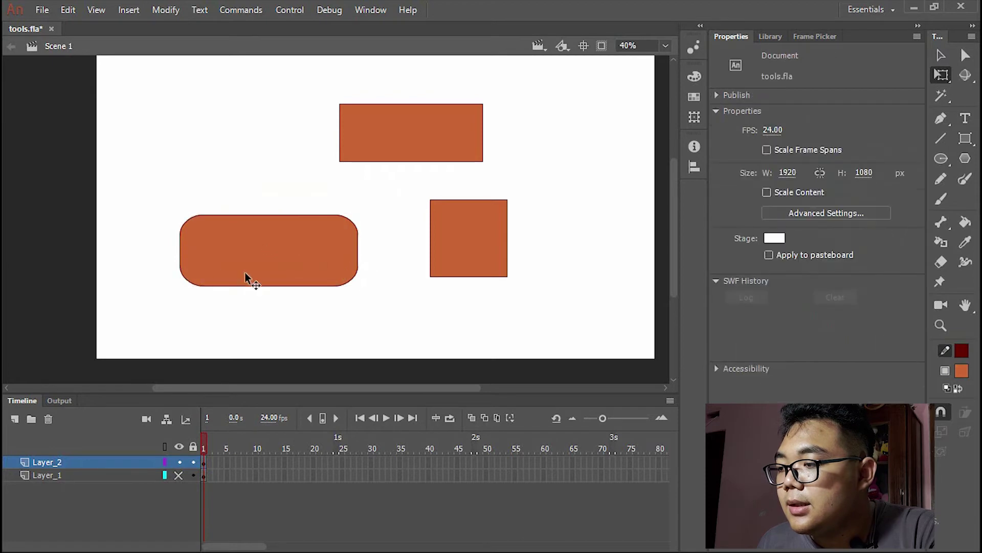
Add the static text "Tulisan" in green on the rounded rectangle
scroll(160, 277, "up", 2)
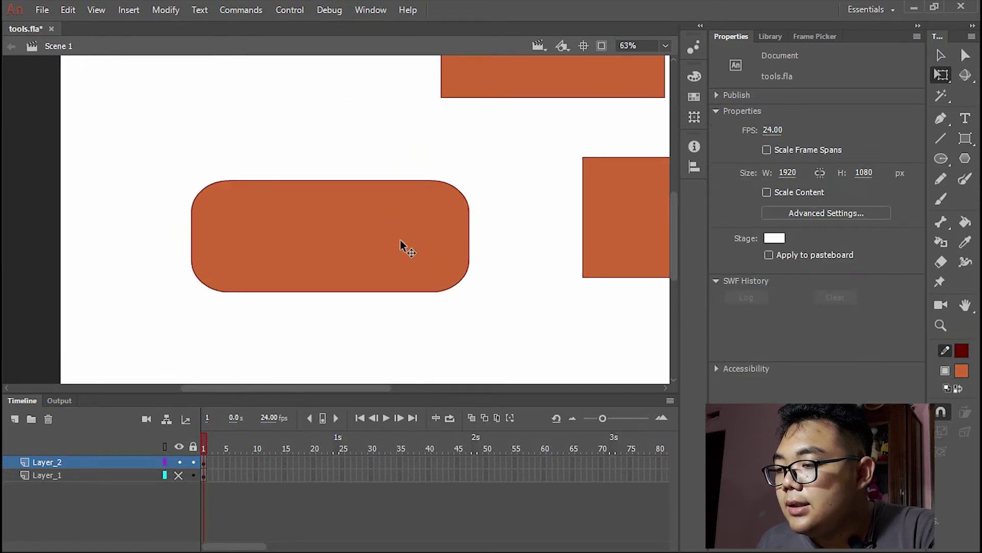
key("t")
left_click(248, 217)
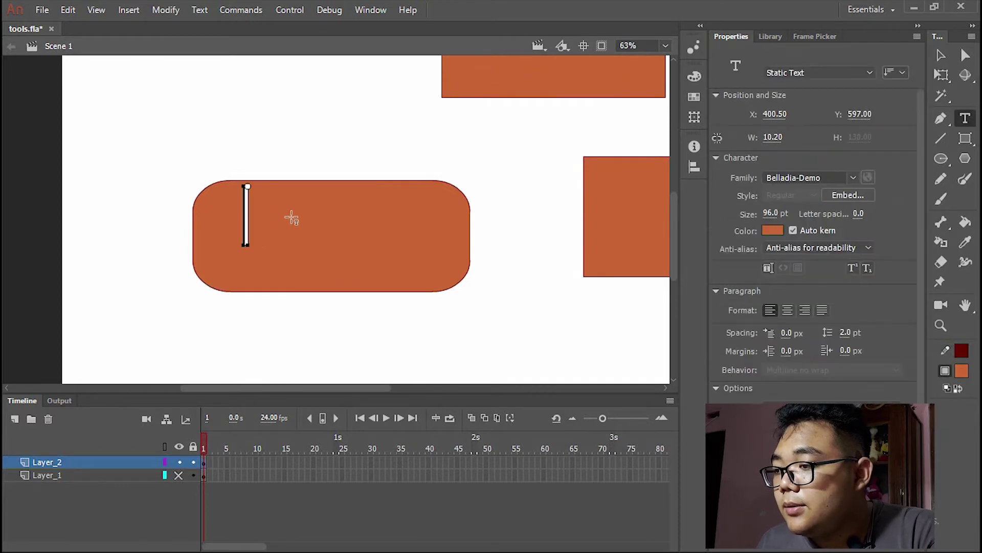
left_click(772, 231)
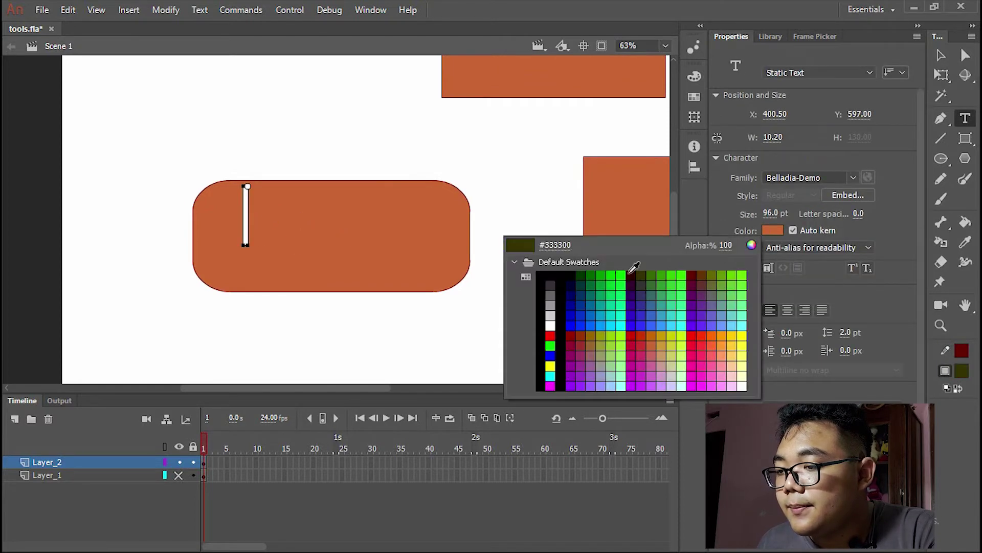
left_click(544, 352)
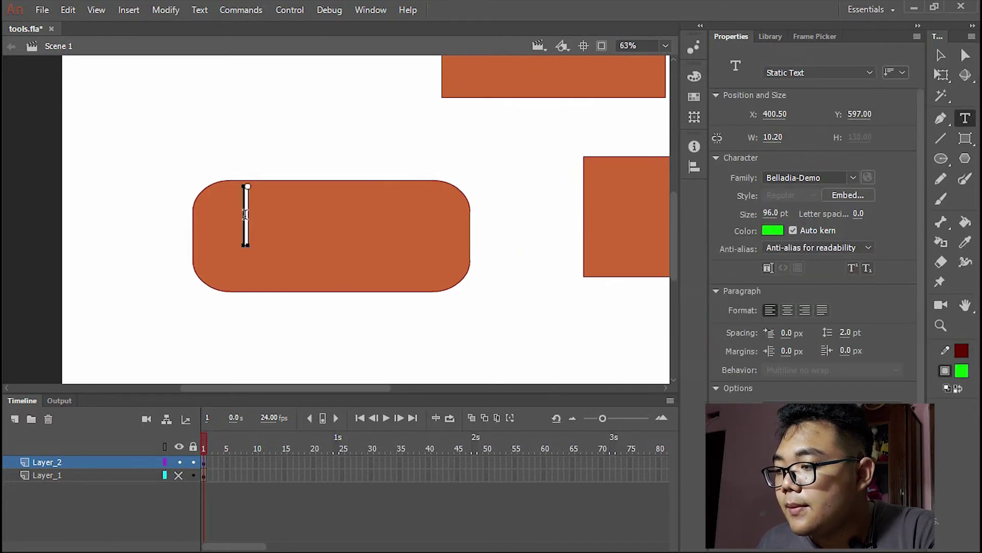
type("Tulisan")
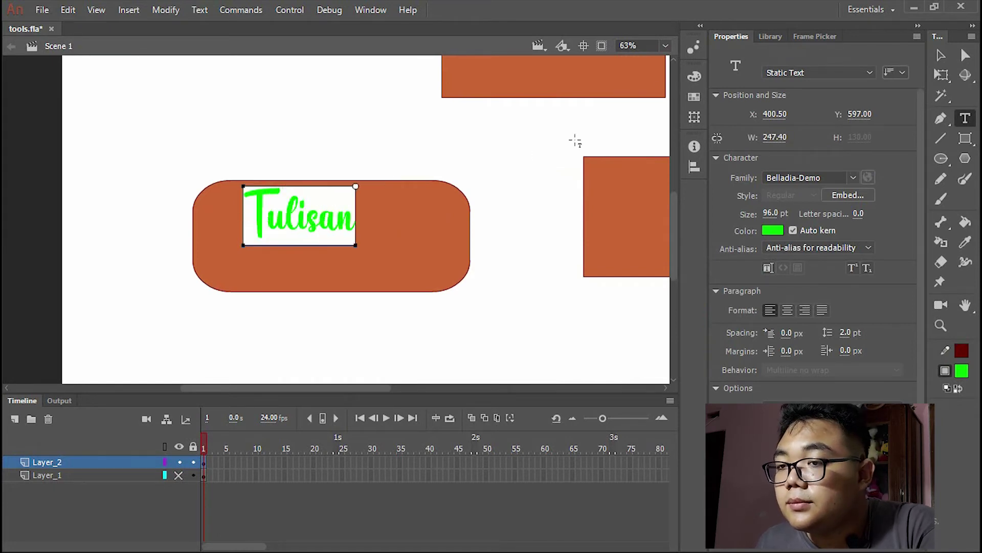
key("Escape")
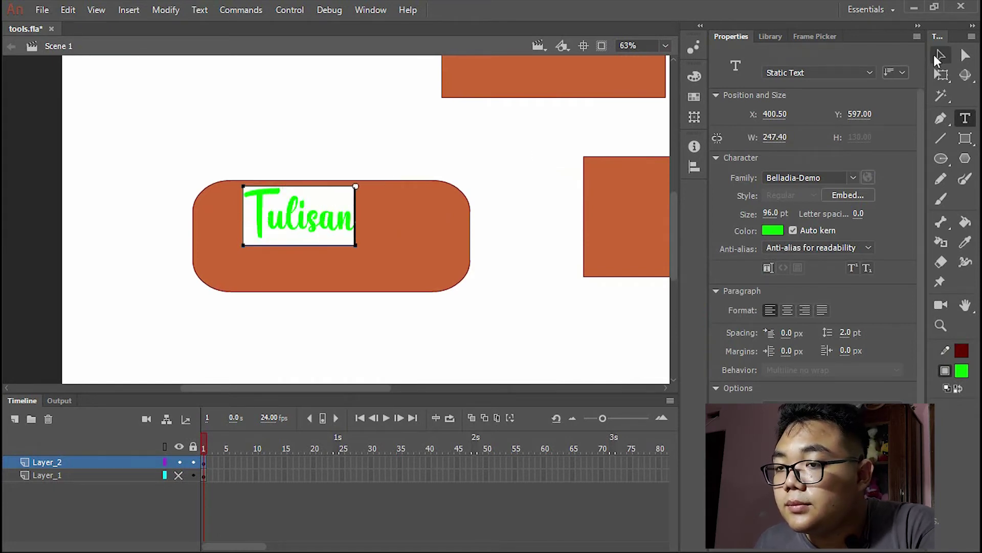
Recolor the "Tulisan" text white and move it closer to the middle of the rounded rectangle
left_click(773, 230)
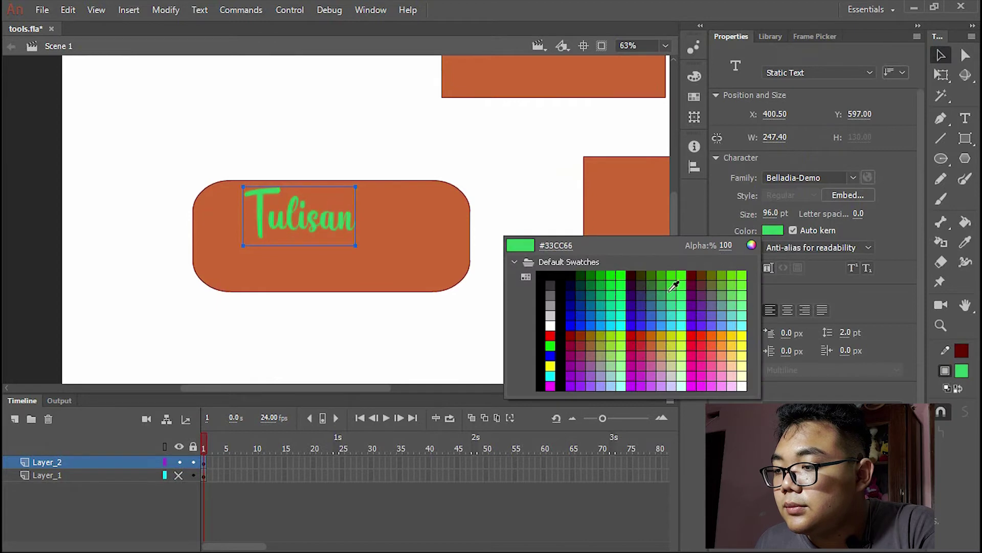
left_click(551, 325)
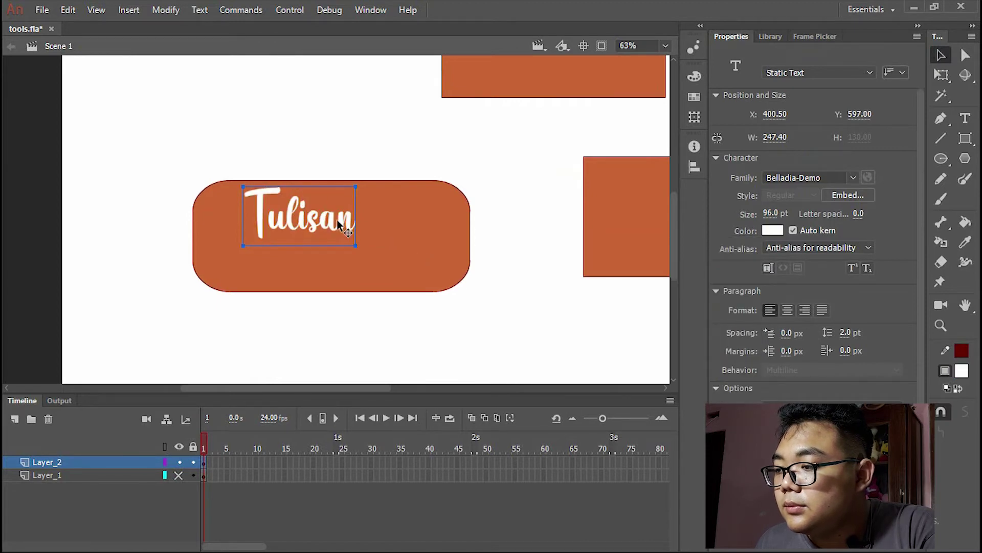
left_click_drag(338, 224, 362, 245)
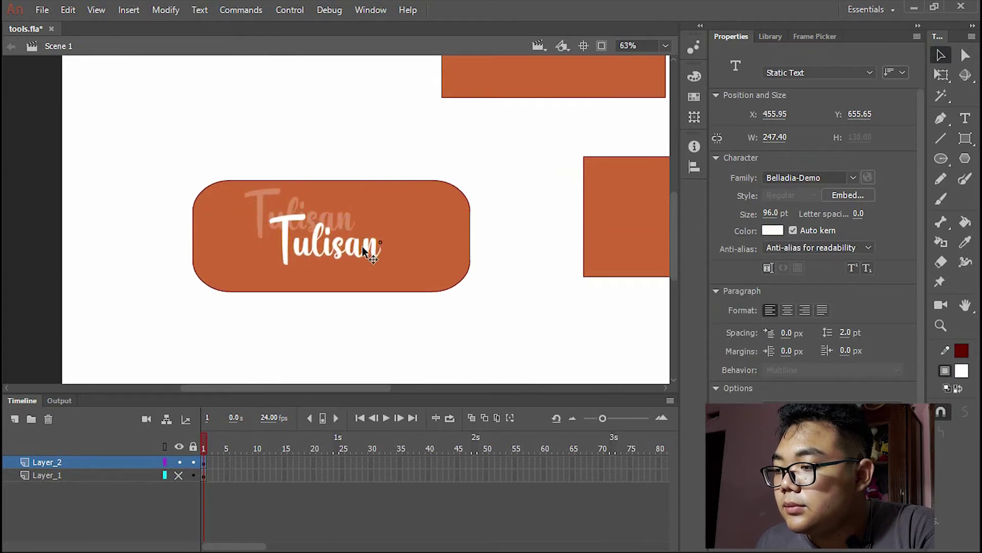
left_click(543, 335)
key("ctrl+minus")
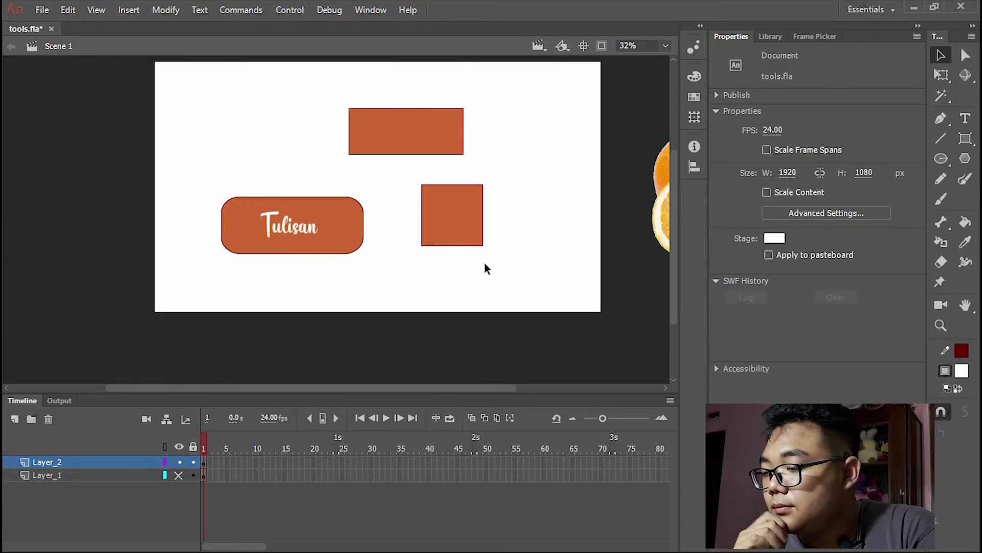
Draw a rectangle primitive about 517 by 322 px in the stage's upper-left area and set its corner radius to 0
key("r")
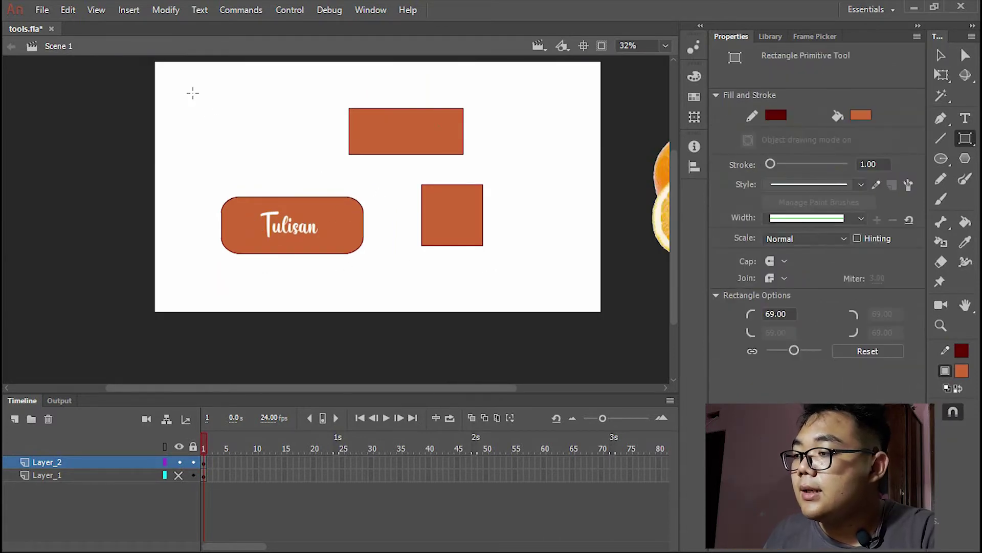
mouse_move(174, 92)
left_mouse_down()
mouse_move(264, 147)
mouse_move(316, 164)
mouse_move(295, 163)
mouse_move(295, 147)
mouse_move(294, 167)
left_mouse_up()
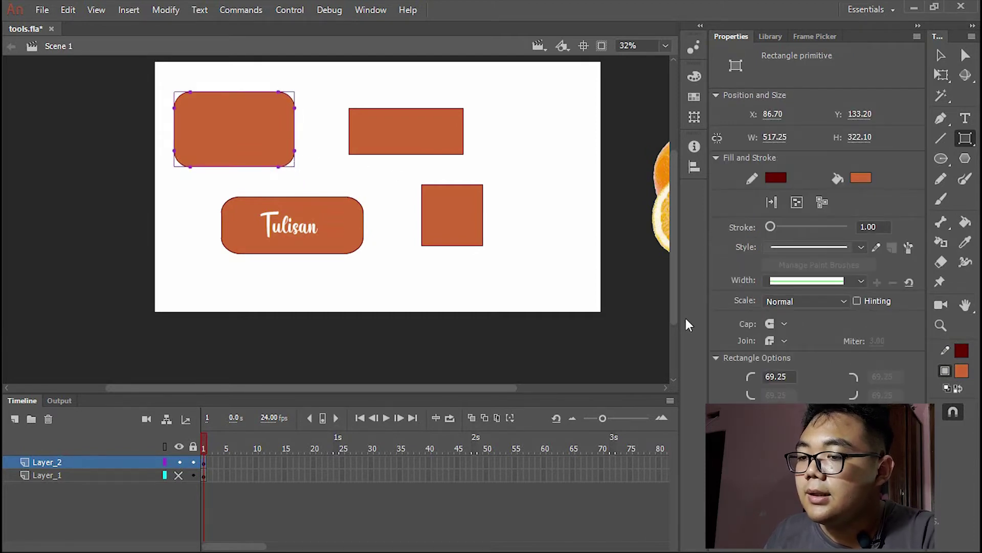
left_click(790, 377)
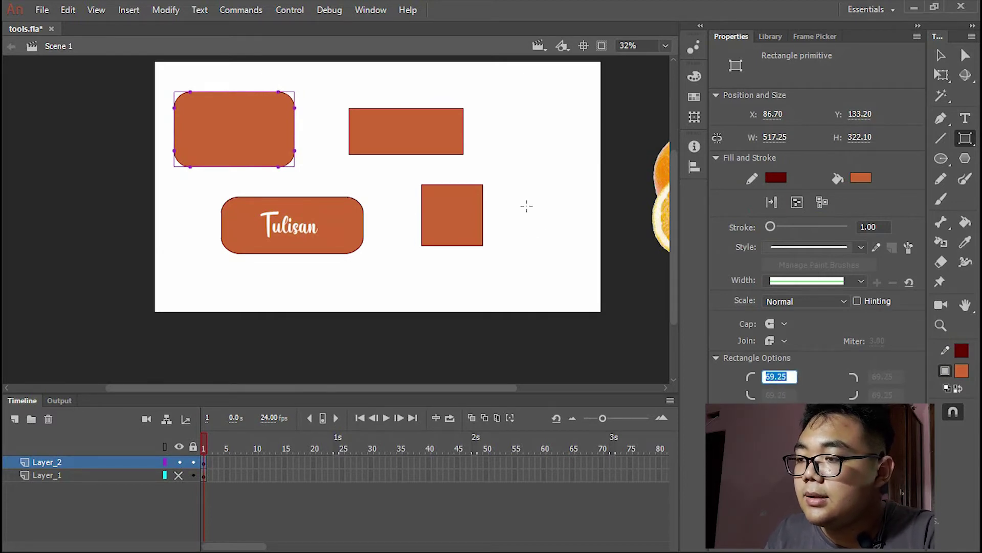
type("0")
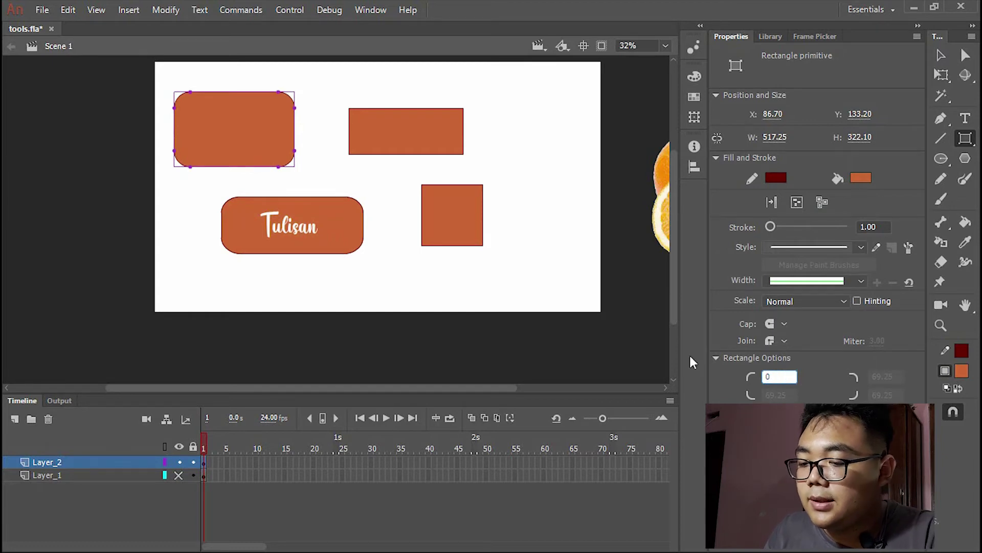
key("Return")
Draw another square-cornered rectangle primitive about 362 by 263 px and place it across the stage's lower edge
mouse_move(512, 100)
left_mouse_down()
mouse_move(560, 145)
mouse_move(574, 131)
mouse_move(596, 161)
mouse_move(513, 202)
mouse_move(401, 318)
left_mouse_up()
key("v")
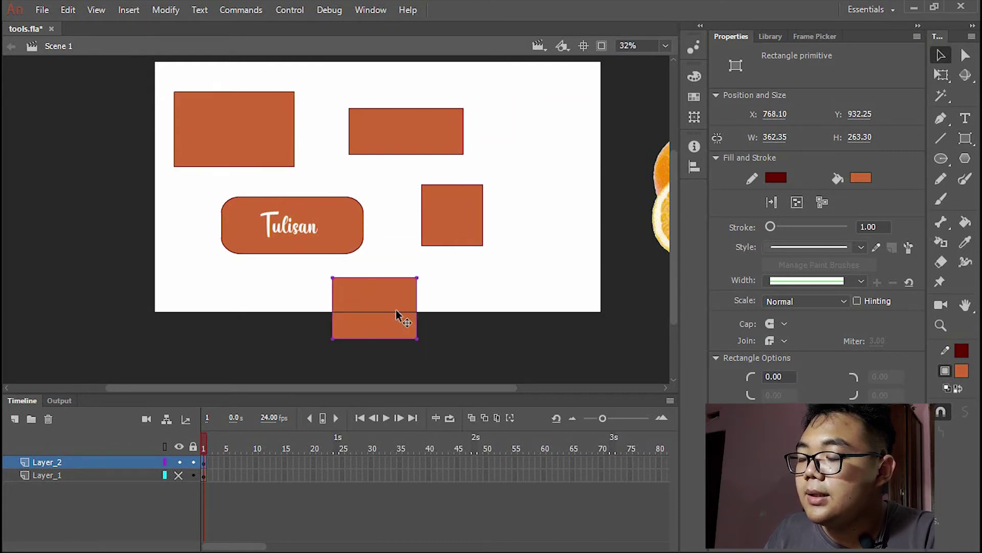
left_click(471, 289)
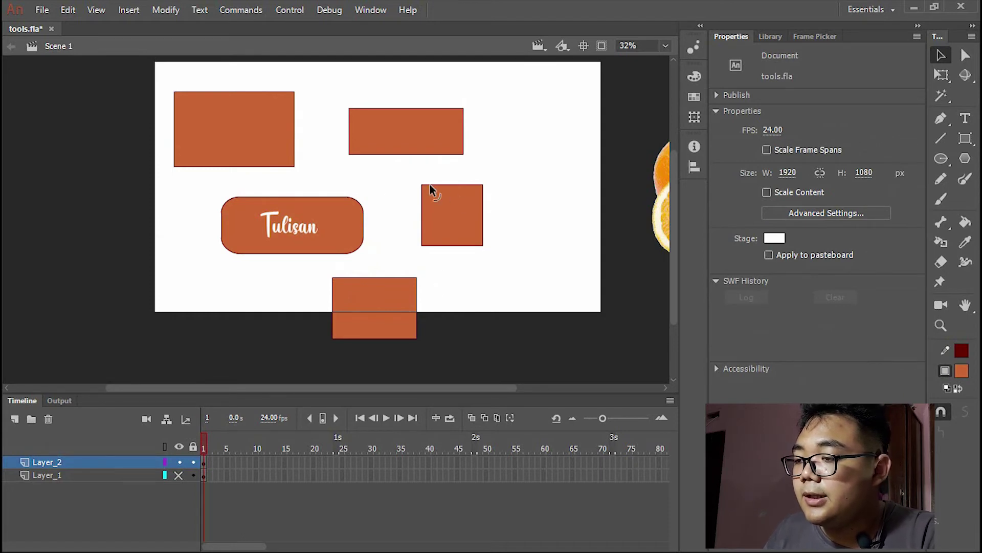
Move the square shape with its outline over the end of the wide rectangle and deselect it to merge them
left_click(426, 220)
left_click_drag(462, 223, 480, 139)
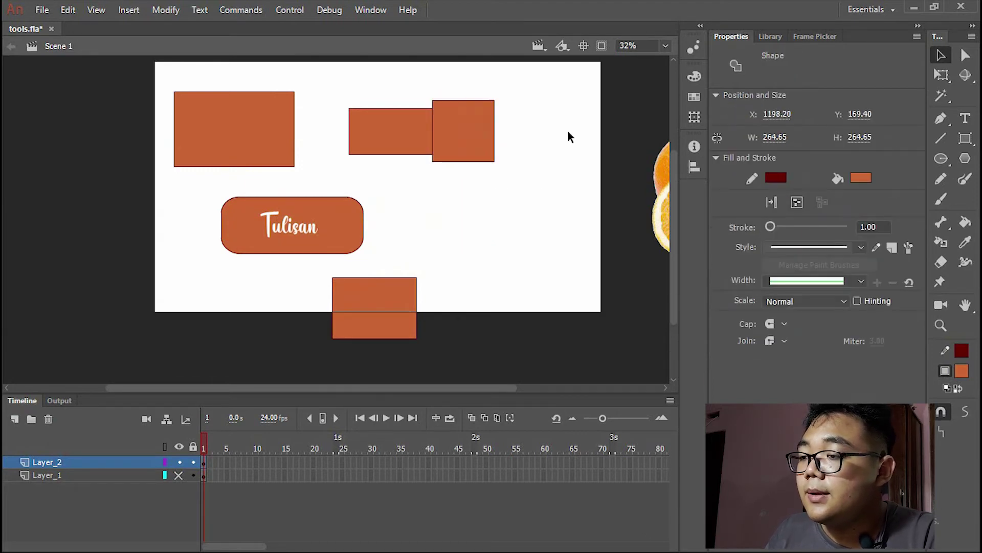
left_click(566, 133)
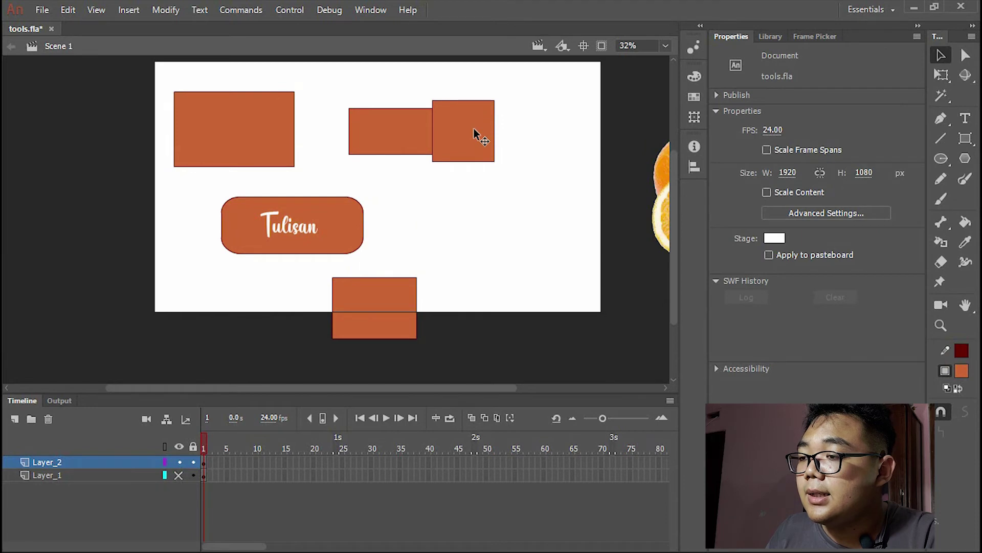
Try moving only the square's fill away from its outline and undo the move
left_click_drag(474, 128, 496, 198)
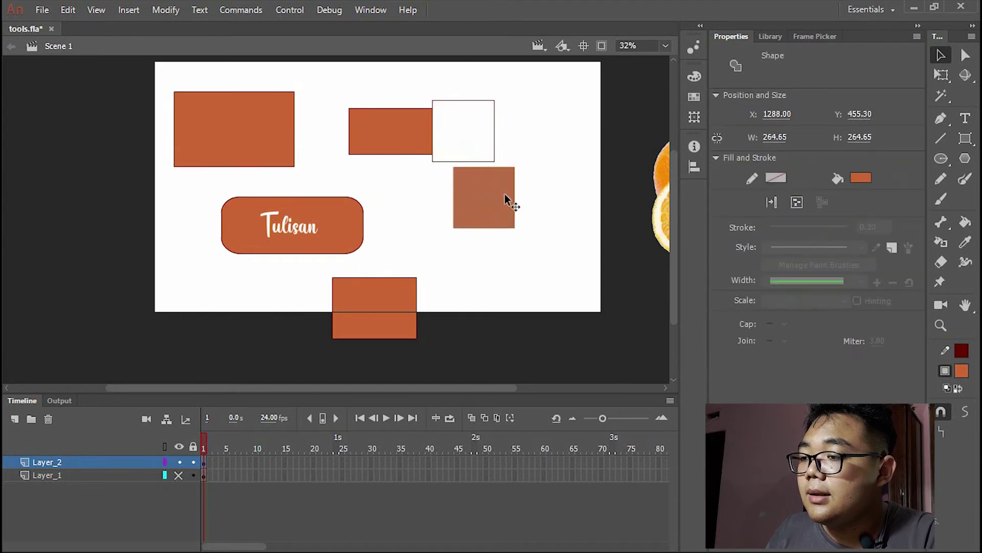
left_click(530, 143)
key("ctrl+z")
key("ctrl+z")
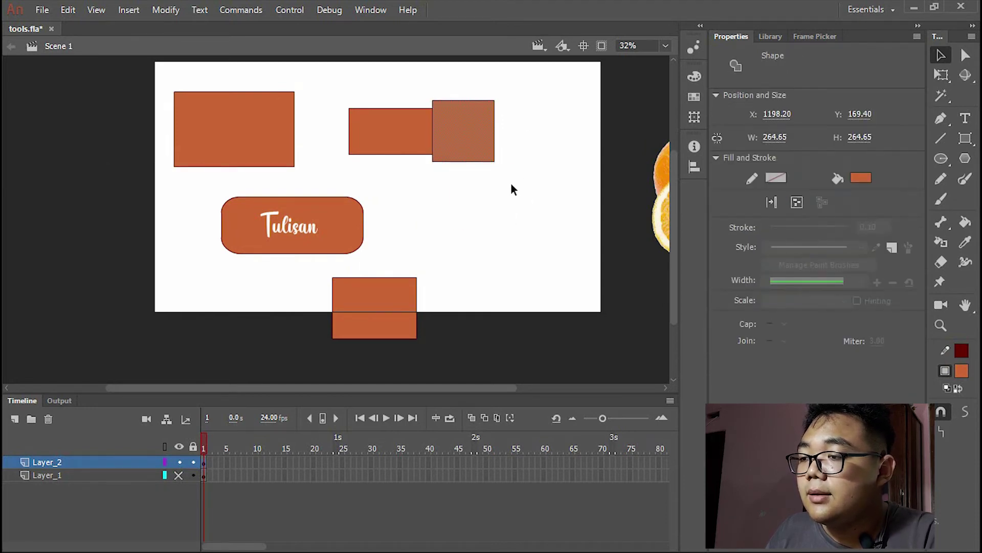
key("ctrl+z")
Move the square's fill to the wide rectangle's upper-left corner and its outline to the stage's lower-right area, cutting into the rectangle
left_click(459, 115)
left_click_drag(458, 115, 353, 104)
left_click(456, 168)
left_click(414, 162)
left_click(527, 195)
left_click(525, 232)
left_click(513, 106)
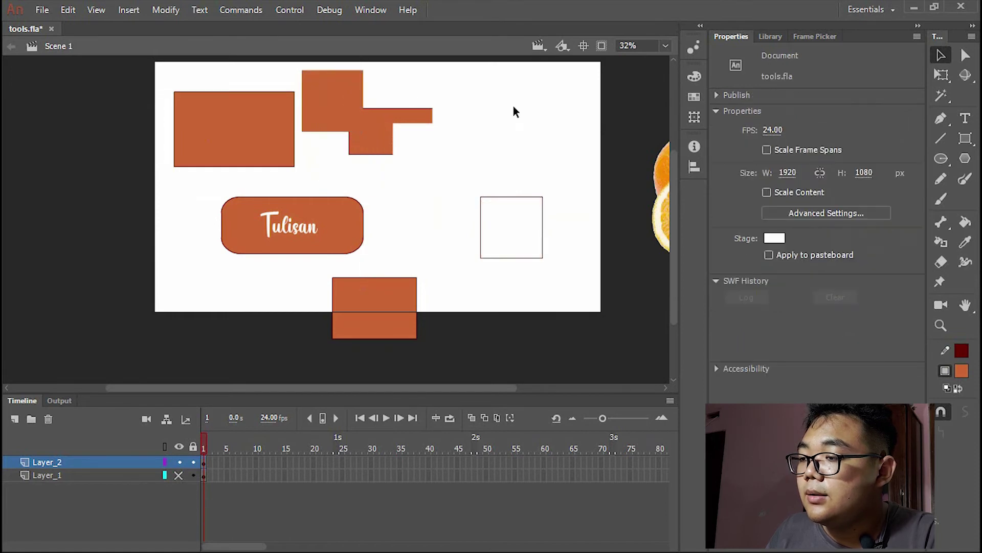
Move the smaller rectangle primitive from the stage's lower edge so it overlaps the large rectangle and the rounded rectangle, and deselect it
left_click(311, 88)
left_click(490, 171)
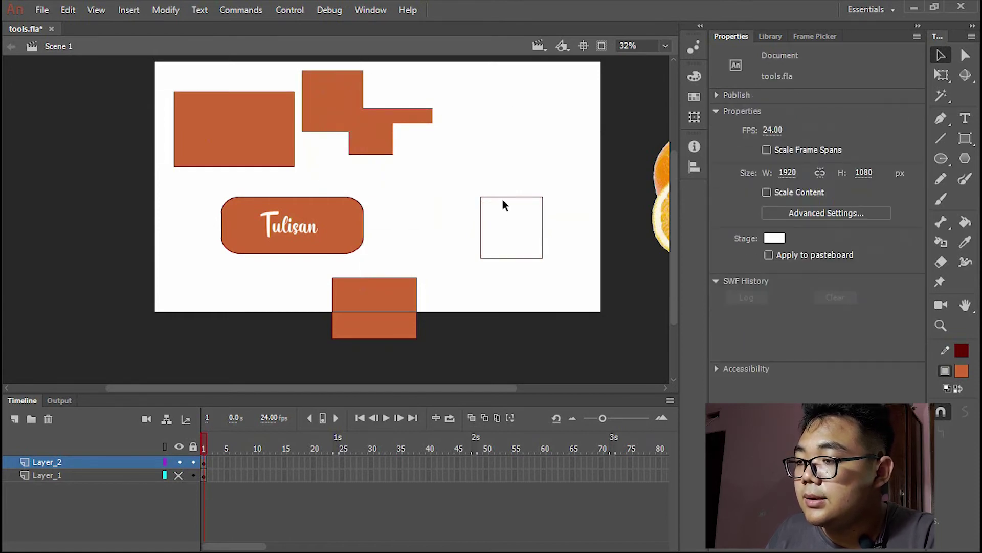
left_click(368, 285)
left_click_drag(391, 300, 218, 192)
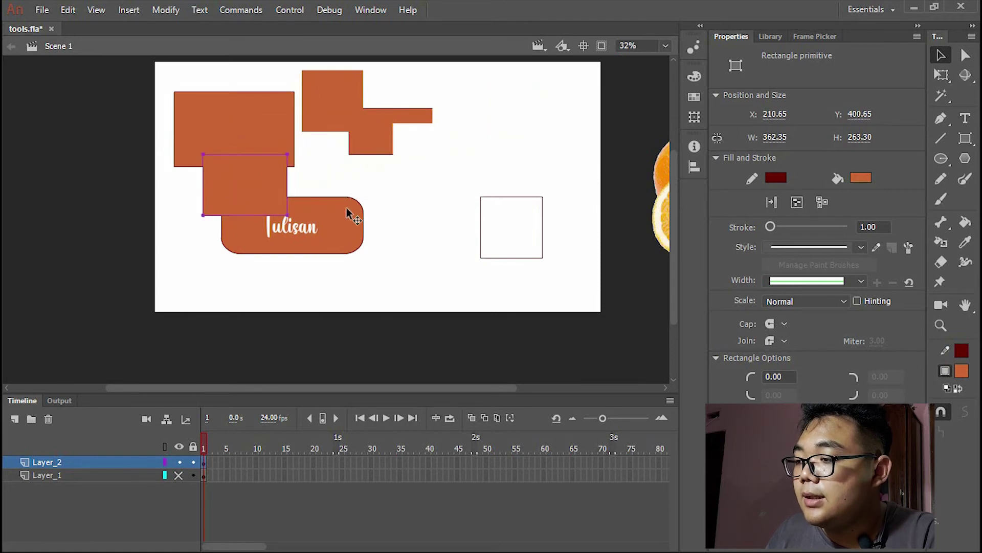
left_click(422, 328)
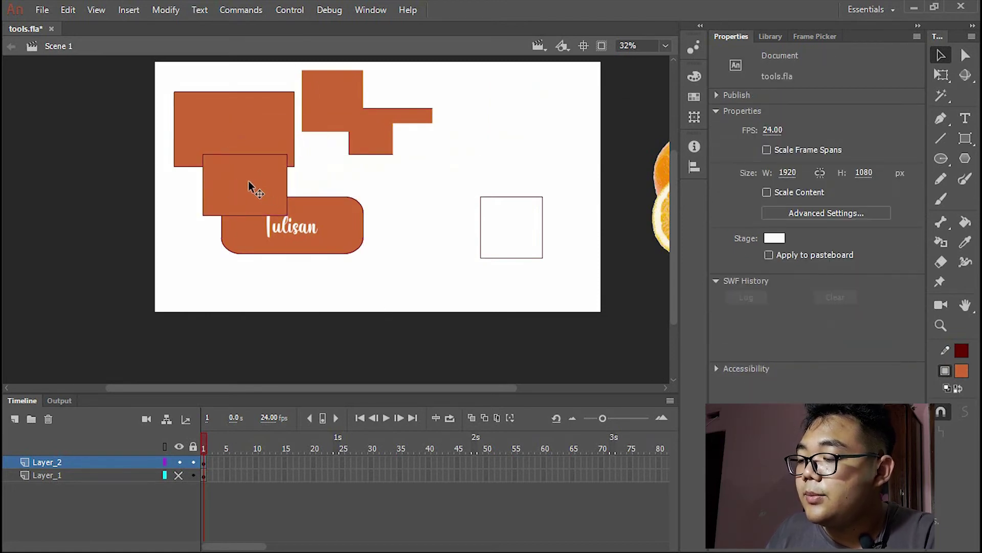
Separate the overlapping primitives, placing the smaller one in the stage's upper-left area and the larger one across the lower edge below the rounded rectangle
left_click_drag(240, 136, 240, 114)
left_click_drag(247, 160, 245, 217)
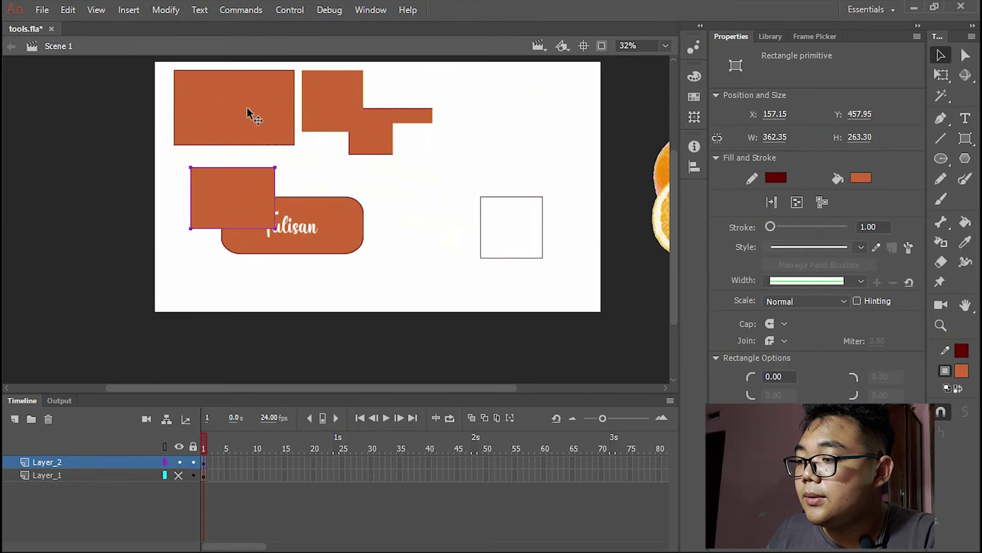
left_click_drag(248, 110, 490, 227)
left_click(458, 208)
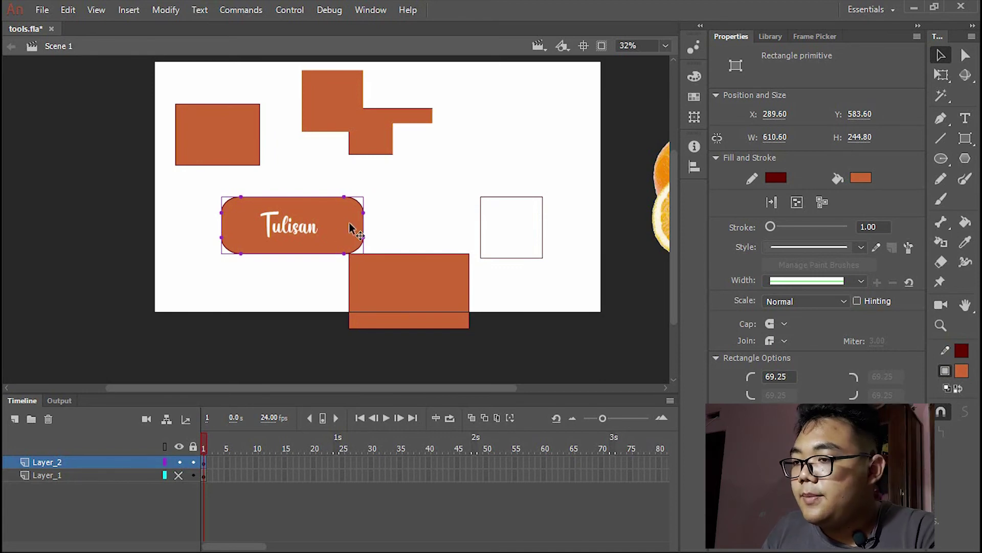
Break apart the rounded rectangle primitive behind the "Tulisan" text into a plain shape
left_click(373, 136)
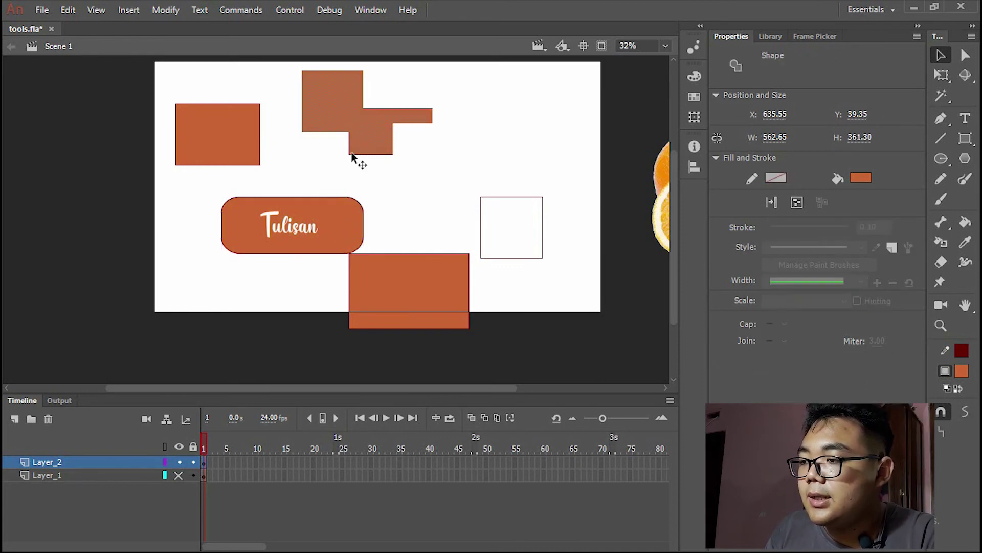
left_click(356, 198)
left_click(356, 200)
right_click(348, 215)
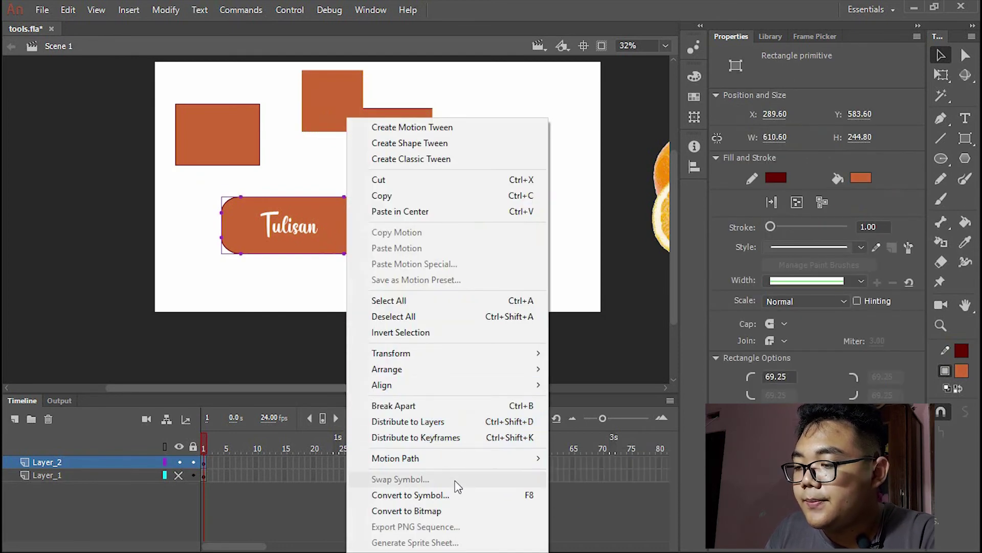
left_click(473, 408)
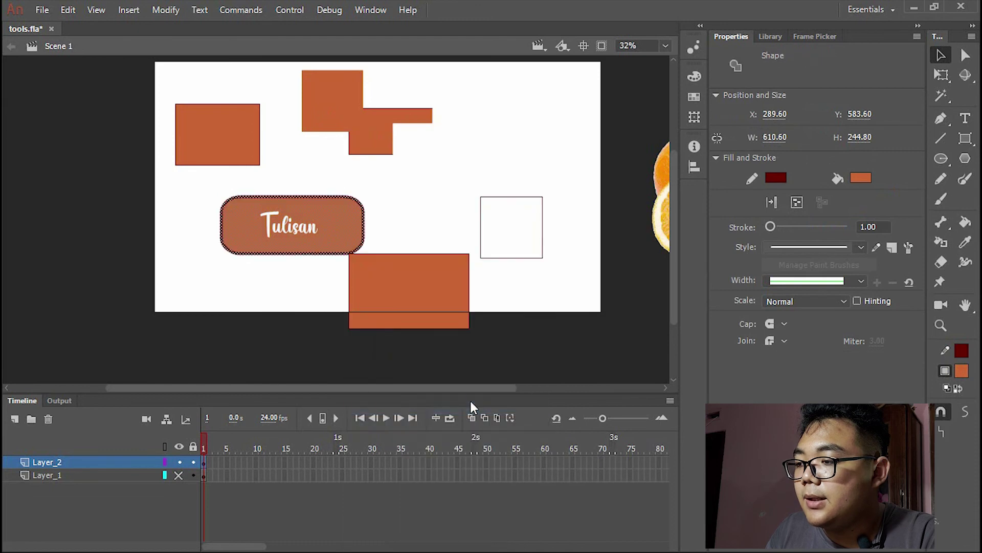
Move the larger rectangle primitive up beside the rounded shape, overlapping the empty square outline, and break it apart
left_click(409, 282)
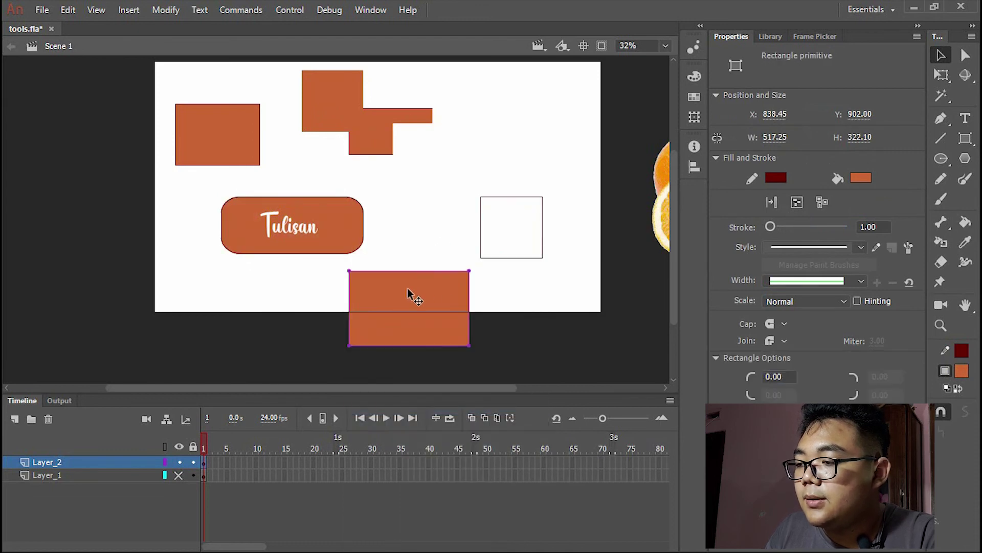
left_click_drag(418, 294, 456, 193)
right_click(457, 193)
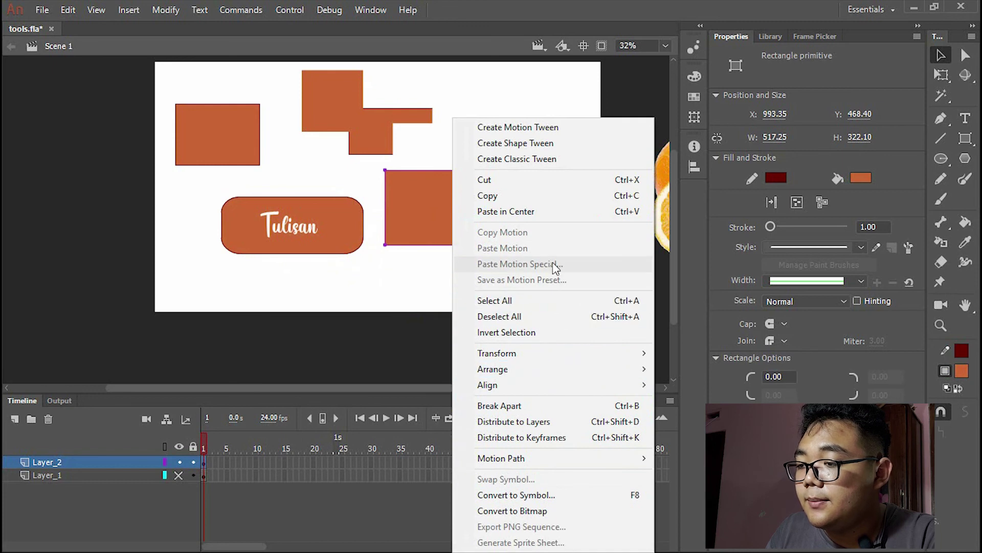
left_click(527, 407)
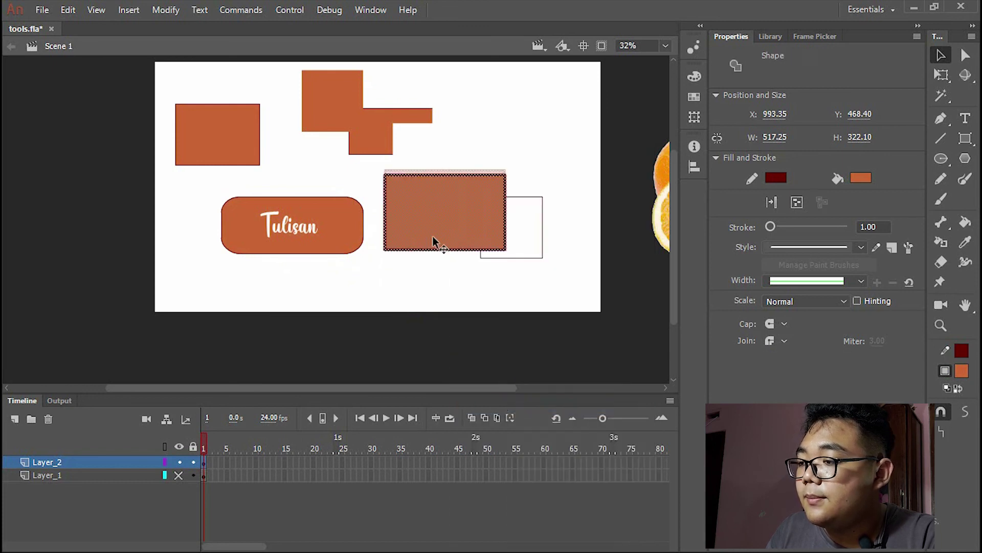
Cut away the rounded shape's lower-right corner by overlapping it with the broken-apart rectangle, deselecting, then moving that rectangle off and deleting it
left_click_drag(444, 216, 400, 250)
left_click(414, 192)
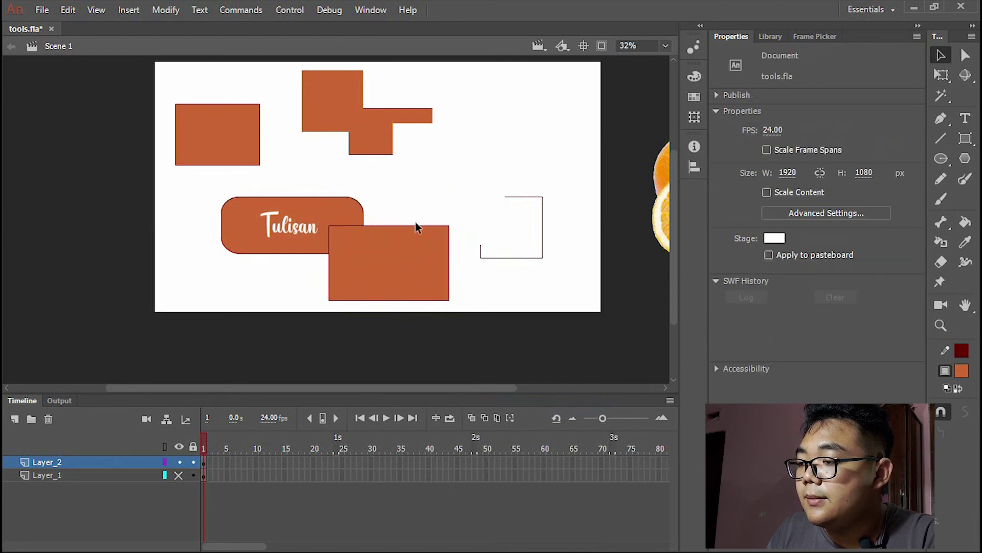
left_click(402, 281)
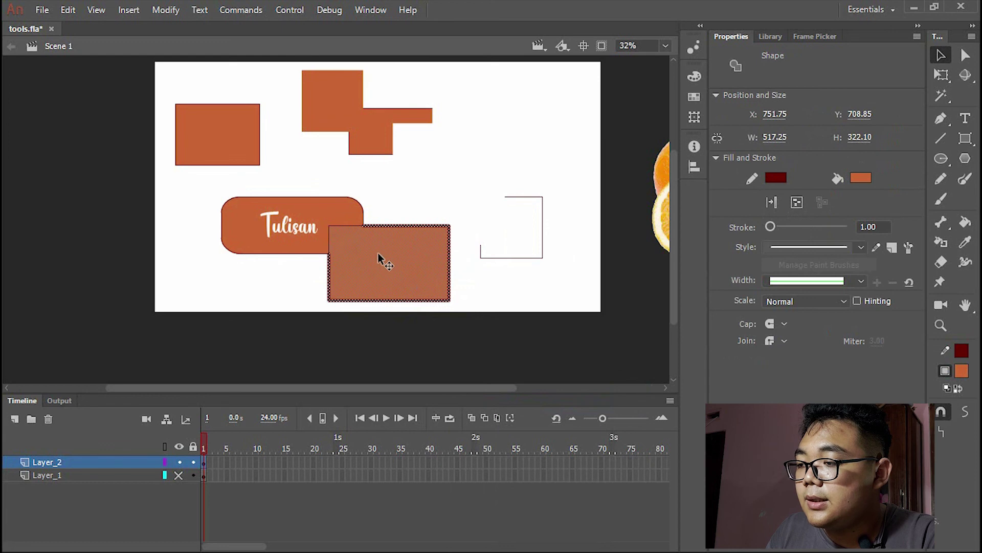
left_click_drag(379, 260, 493, 329)
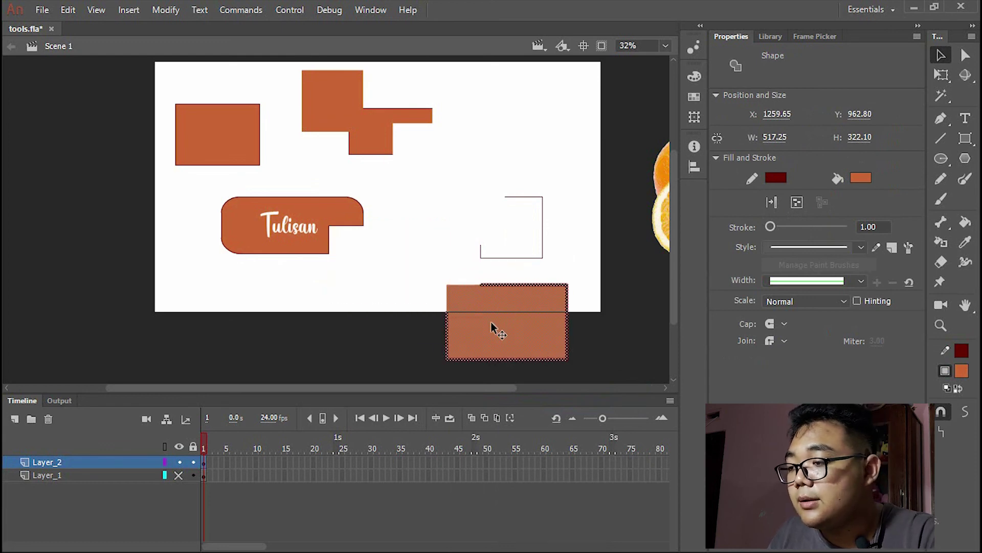
left_click(493, 329)
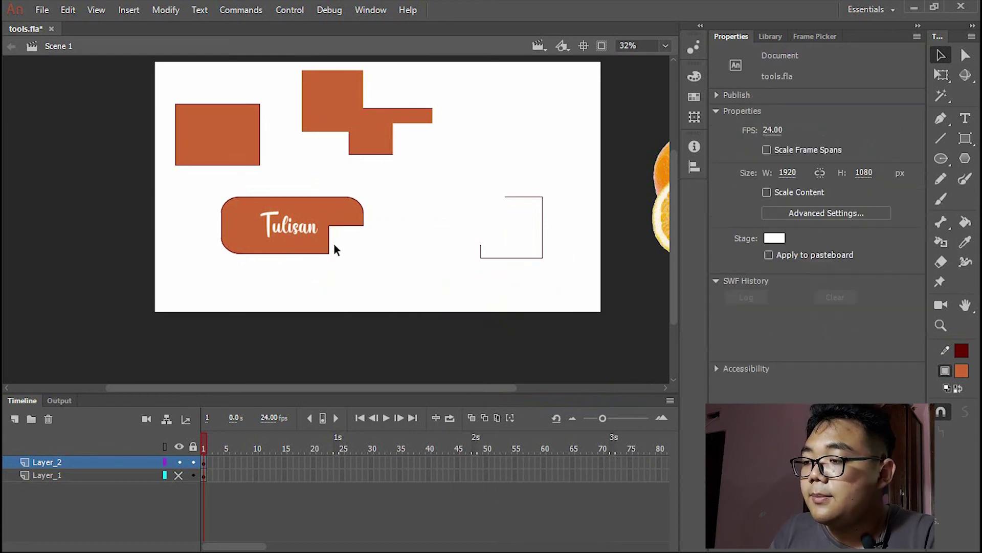